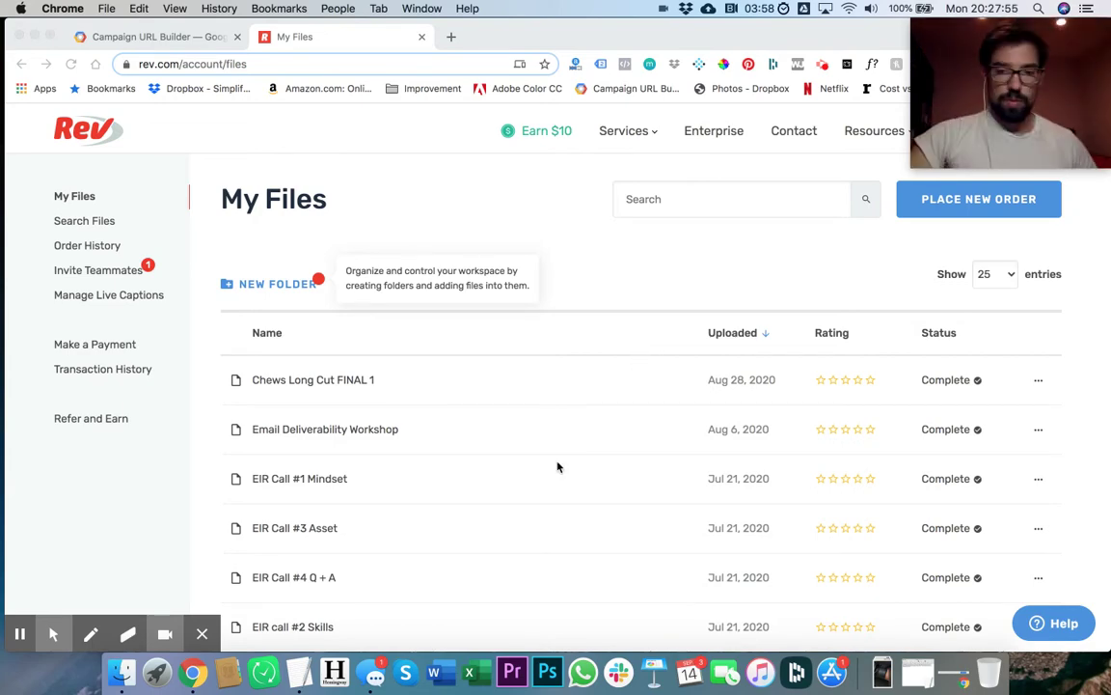
Start a new transcription order from the new-order choices
scroll(557, 464, "down", 1)
scroll(396, 372, "up", 1)
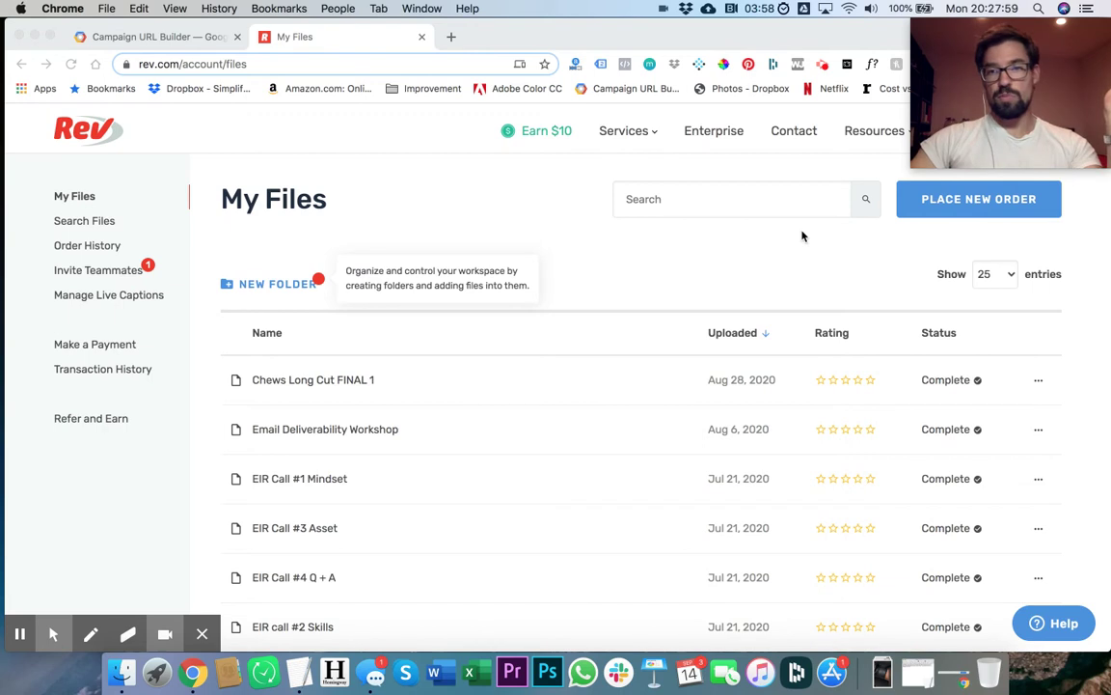
mouse_move(1071, 148)
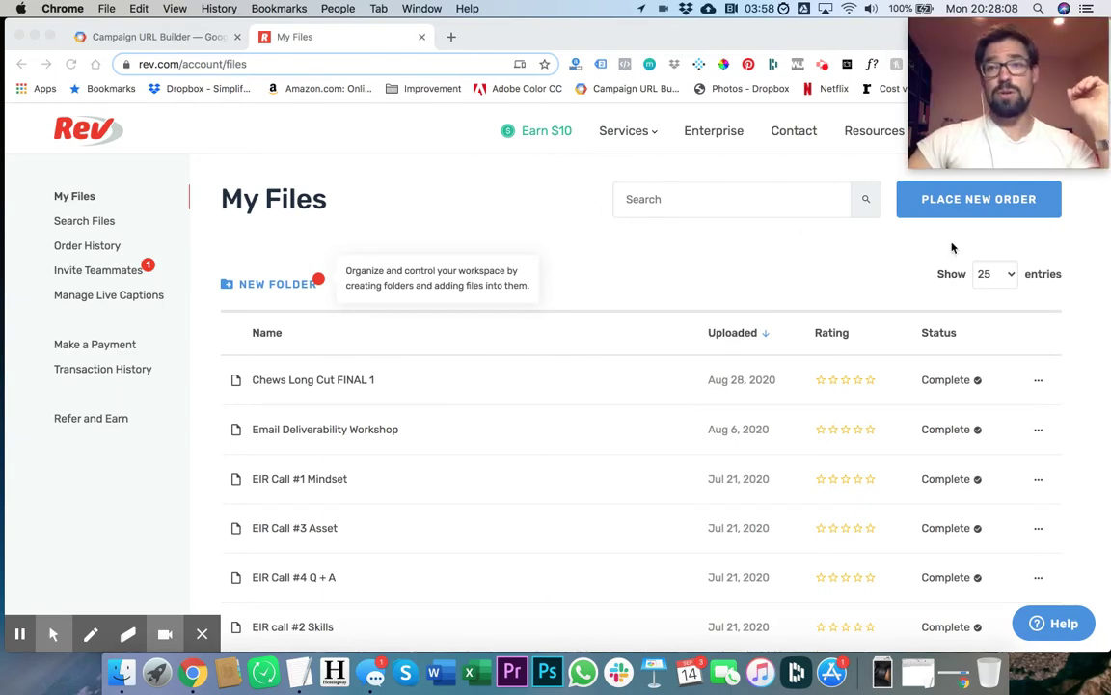
left_click(835, 279)
scroll(831, 280, "down", 3)
scroll(830, 280, "up", 3)
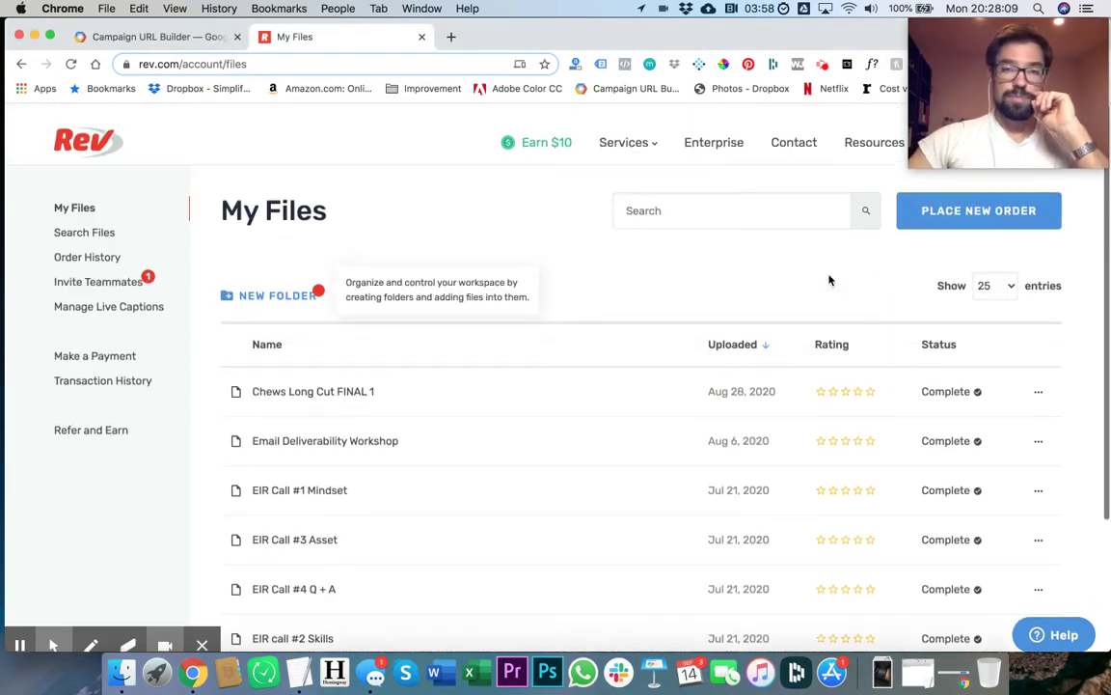
left_click(937, 210)
left_click(948, 242)
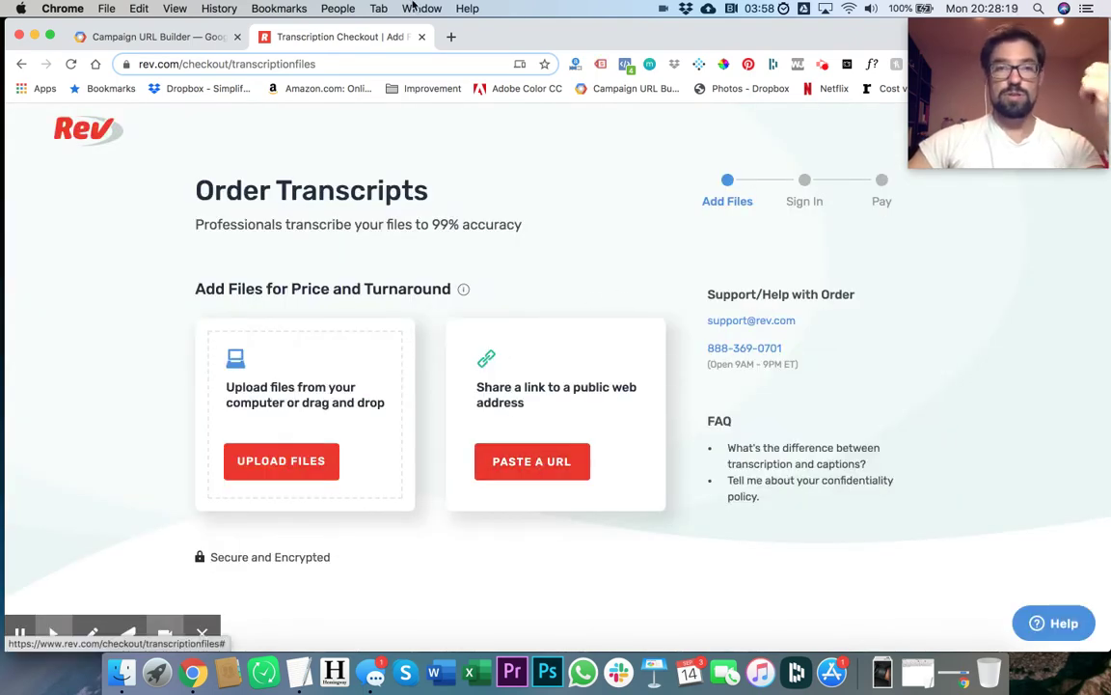
Add the YouTube video to the order by pasting its web link
left_click(451, 36)
left_click(605, 37)
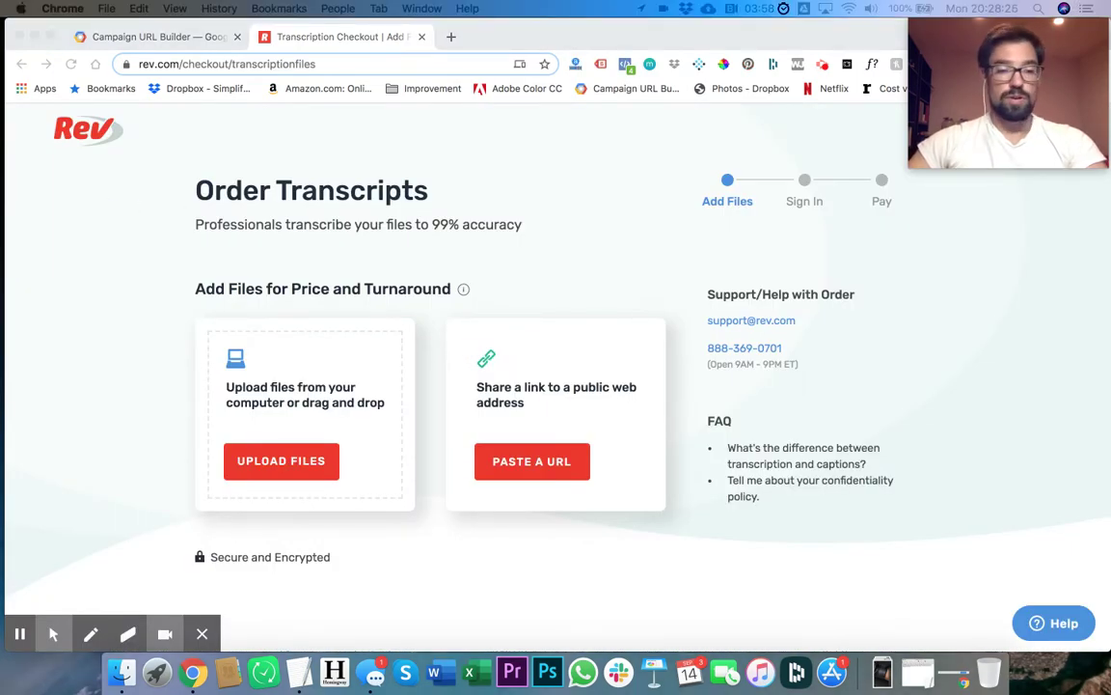
left_click(556, 461)
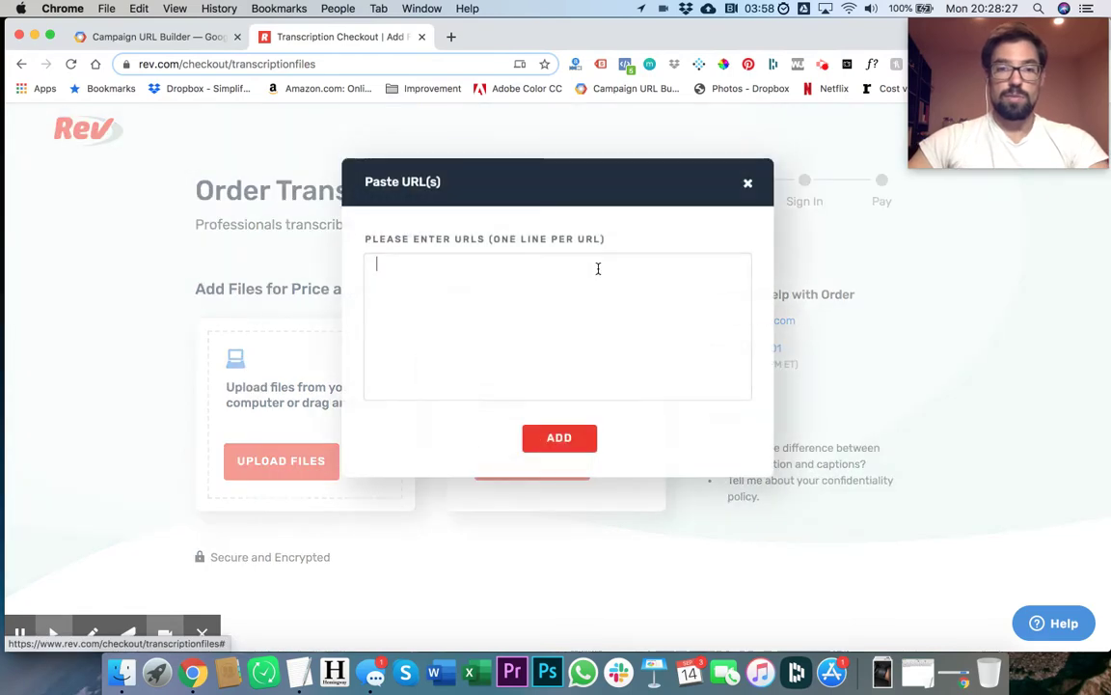
type("https://youtu.be/N7uZ704hHqA")
left_click(560, 437)
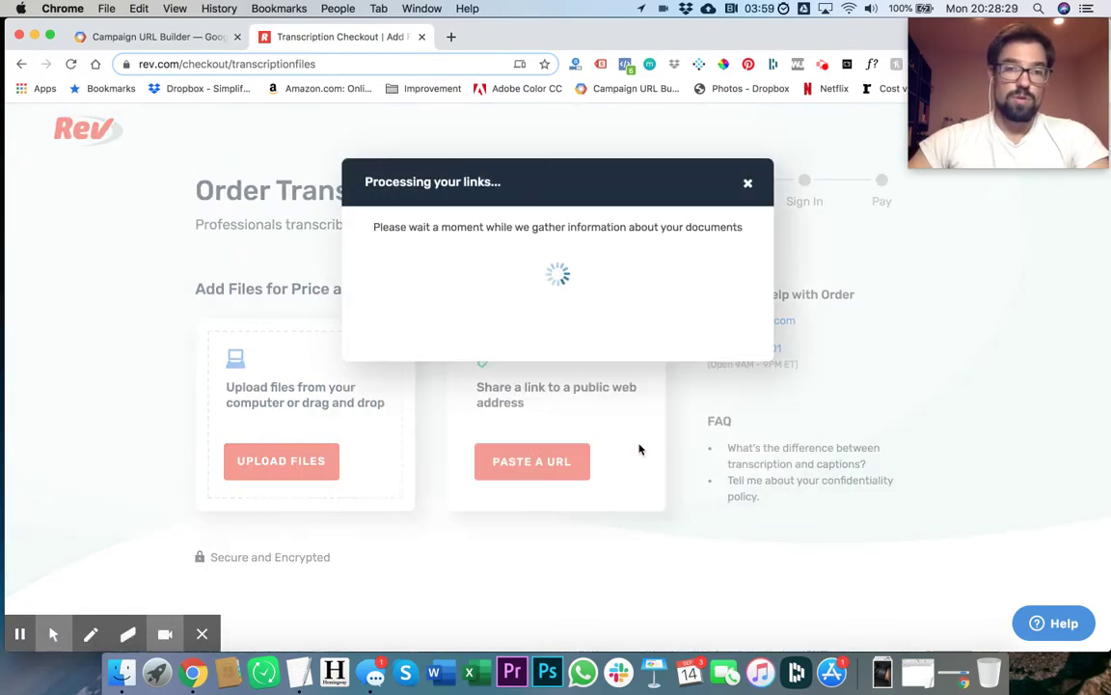
left_click(751, 185)
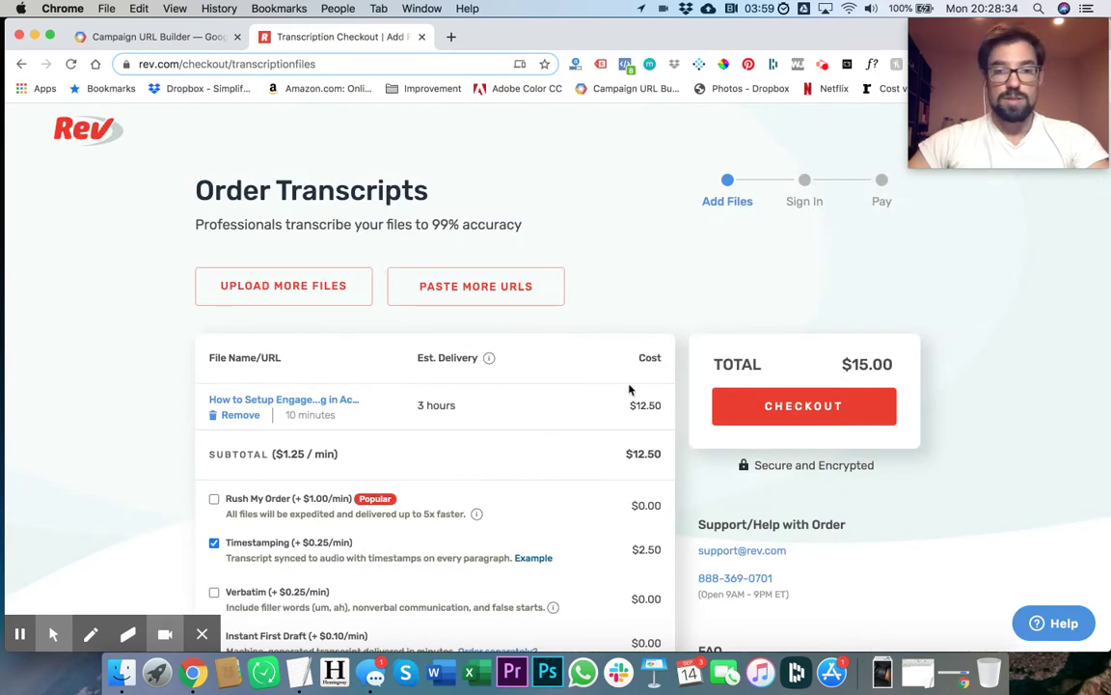
Remove the added video from the order
scroll(631, 410, "down", 3)
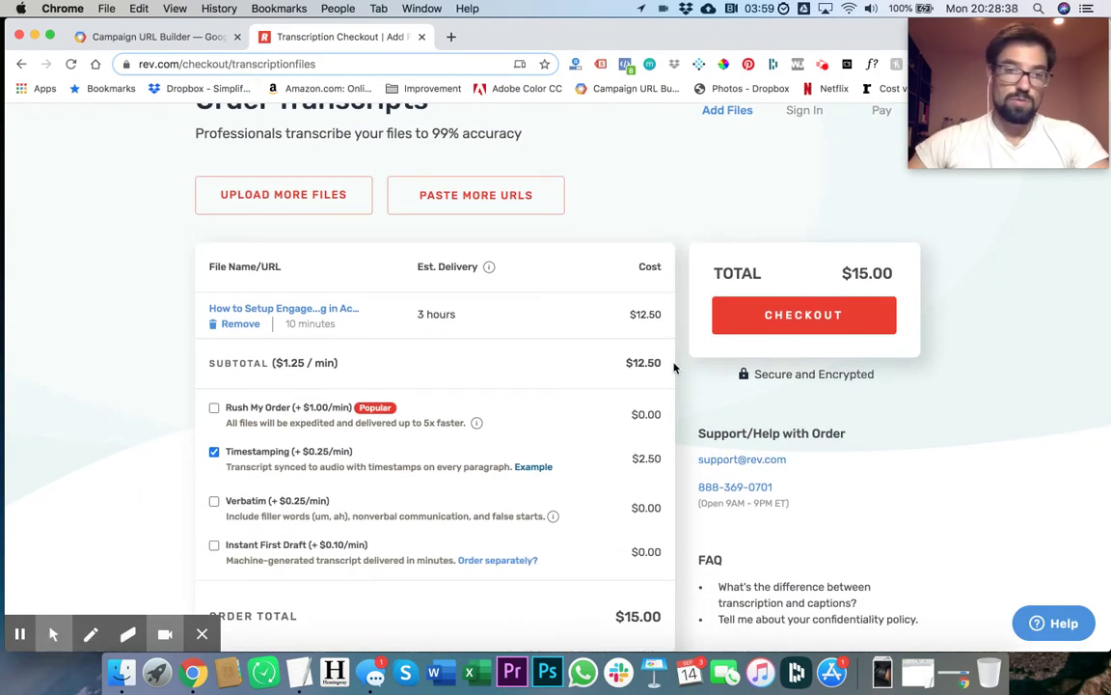
left_click(831, 313)
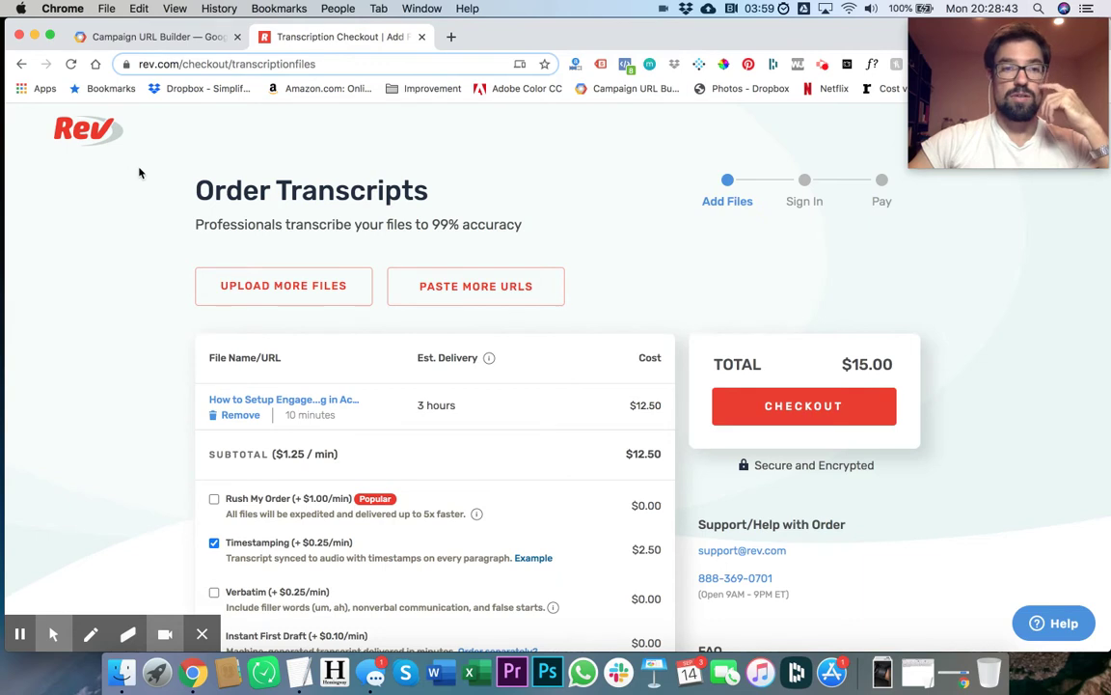
left_click(232, 416)
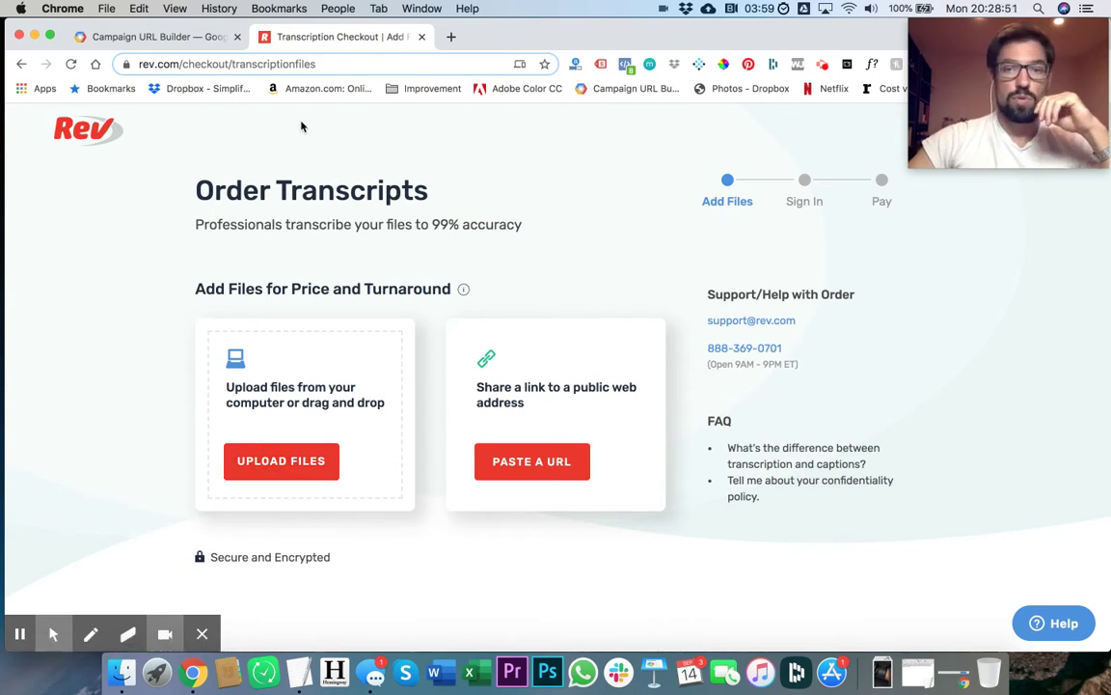
Go back to My Files and open the EIR Call #1 Mindset transcript
left_click(21, 64)
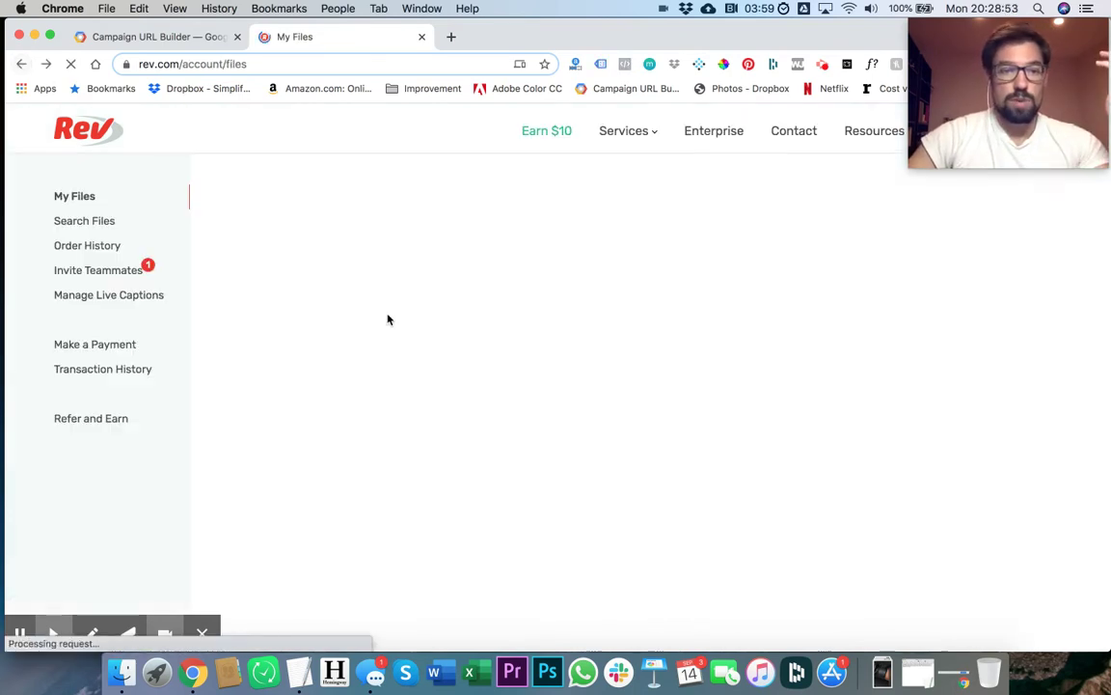
scroll(559, 235, "down", 3)
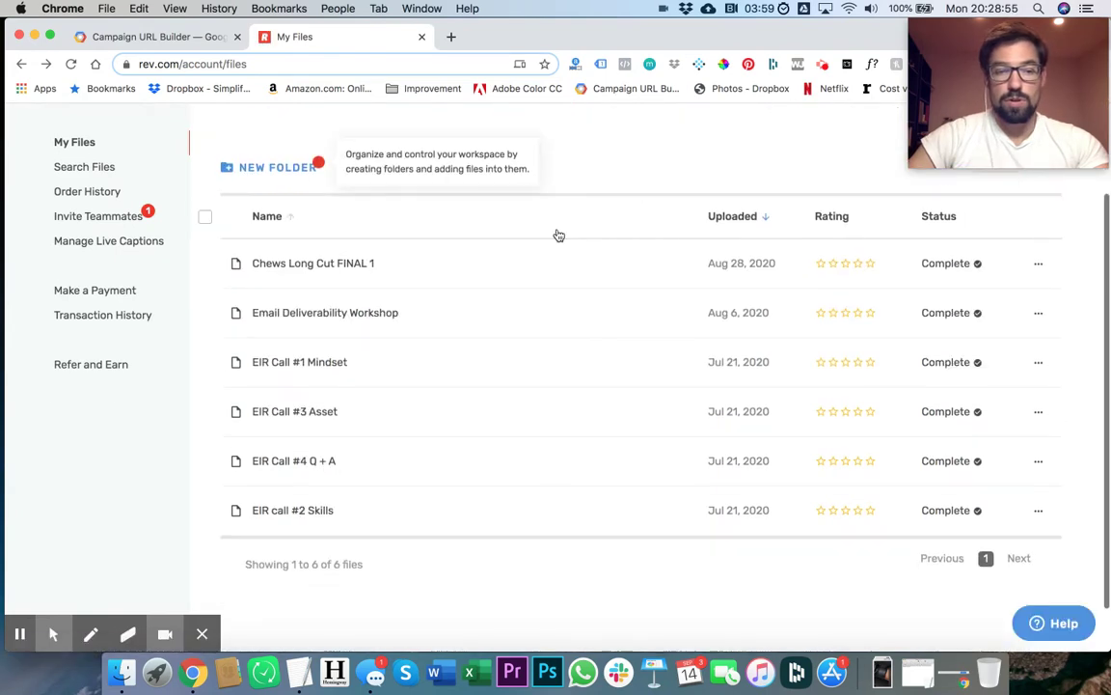
left_click(327, 365)
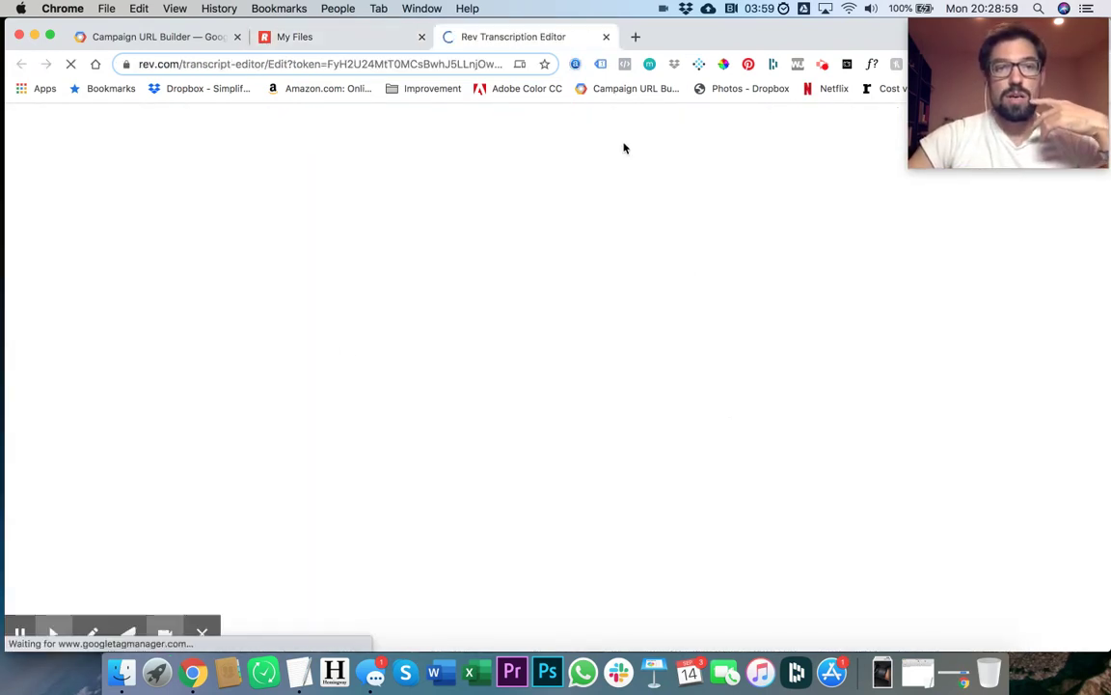
Review the transcript's download file types, keeping Microsoft Word, then close without exporting
scroll(616, 322, "down", 3)
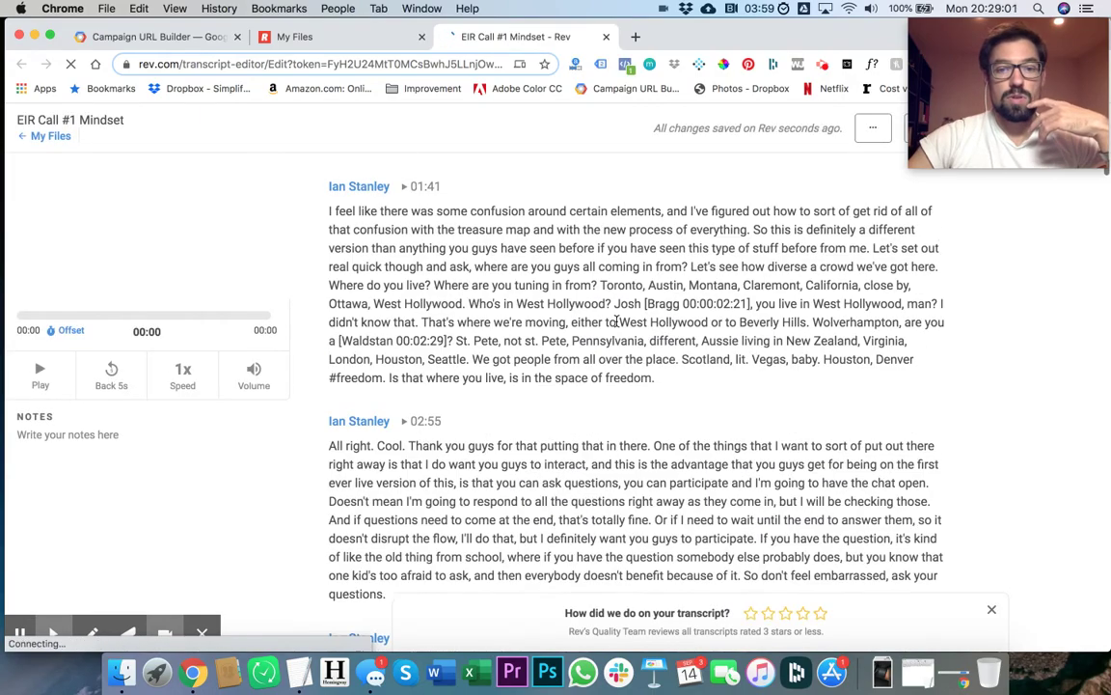
scroll(617, 322, "up", 3)
scroll(617, 322, "down", 5)
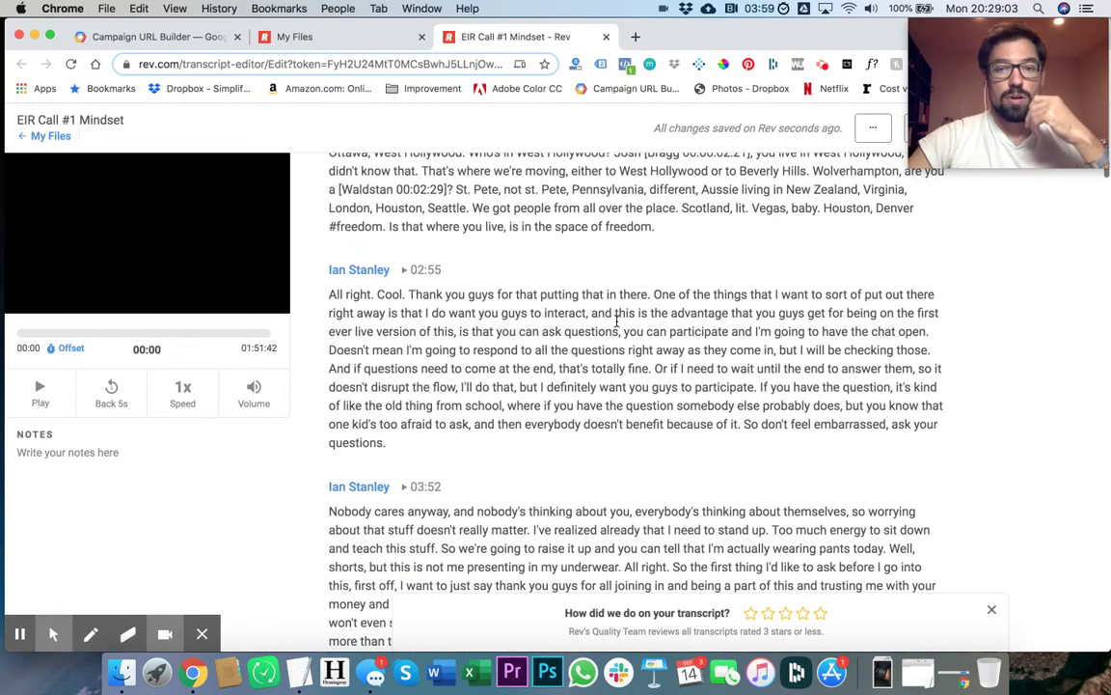
scroll(616, 321, "up", 5)
scroll(617, 321, "up", 2)
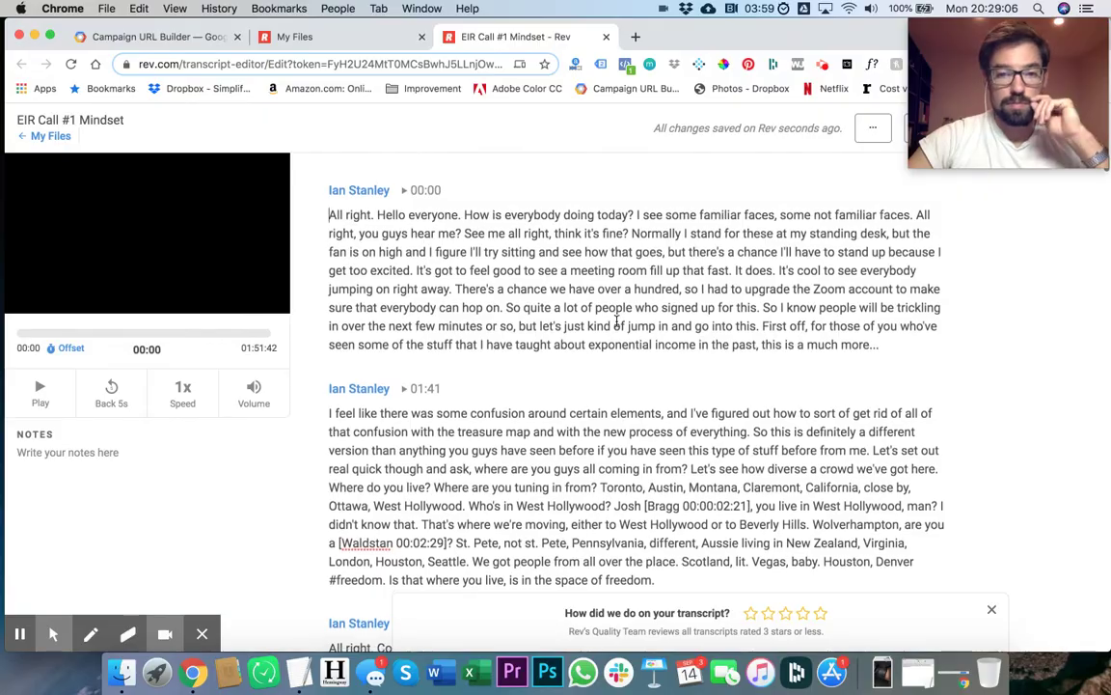
scroll(617, 321, "down", 5)
scroll(617, 321, "down", 20)
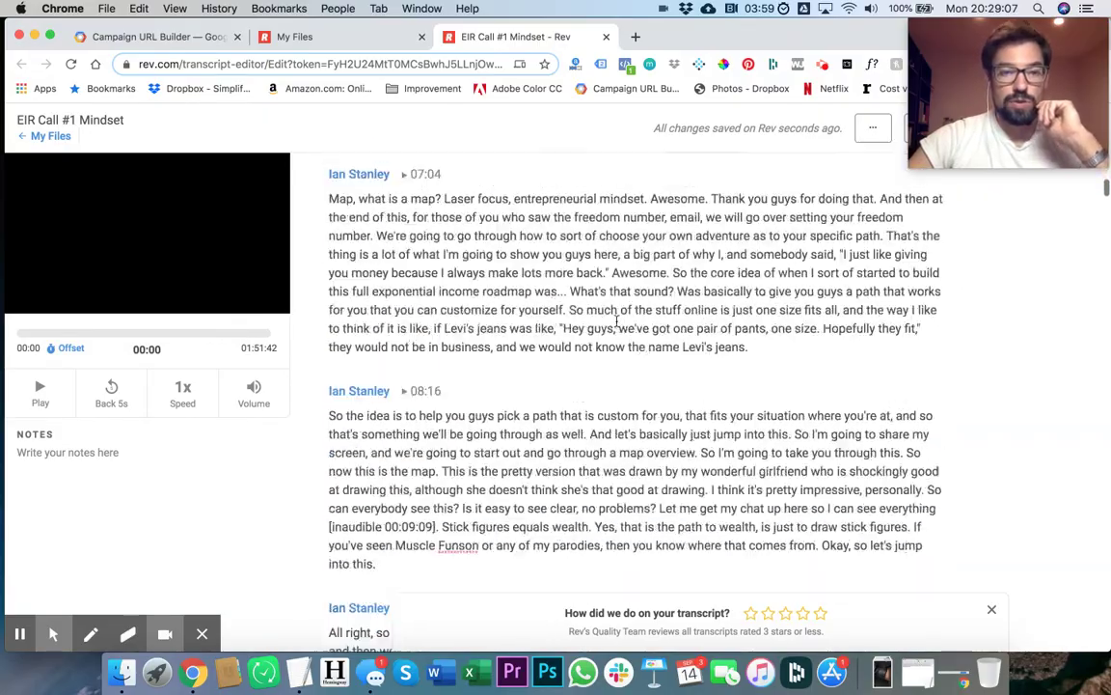
scroll(617, 321, "down", 20)
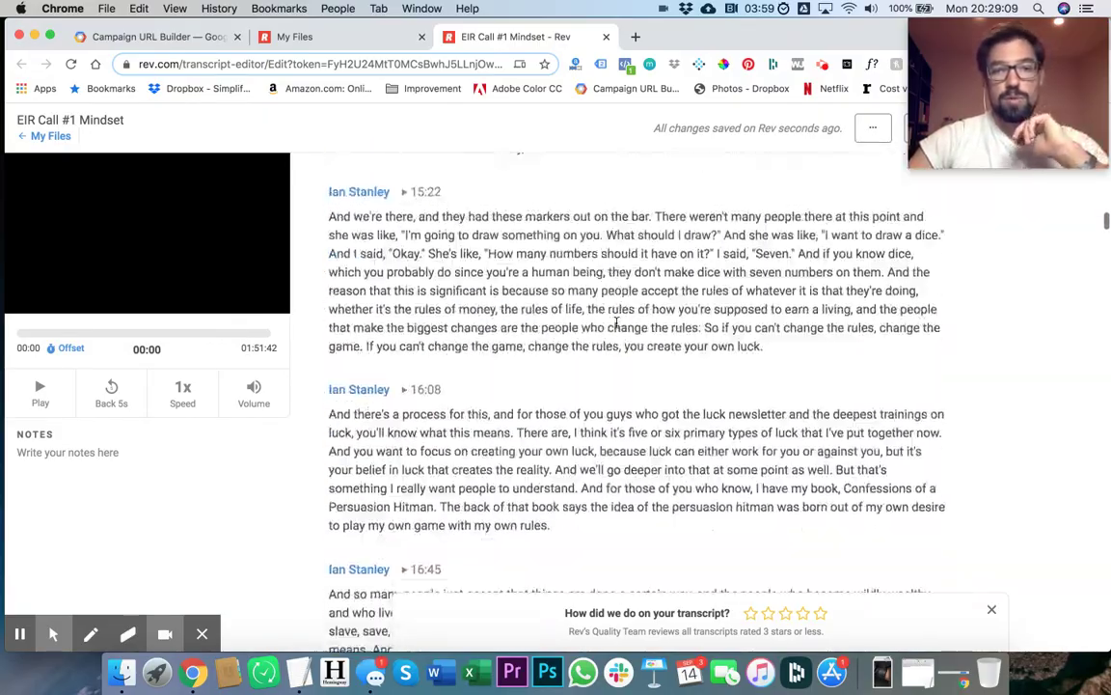
scroll(616, 322, "down", 20)
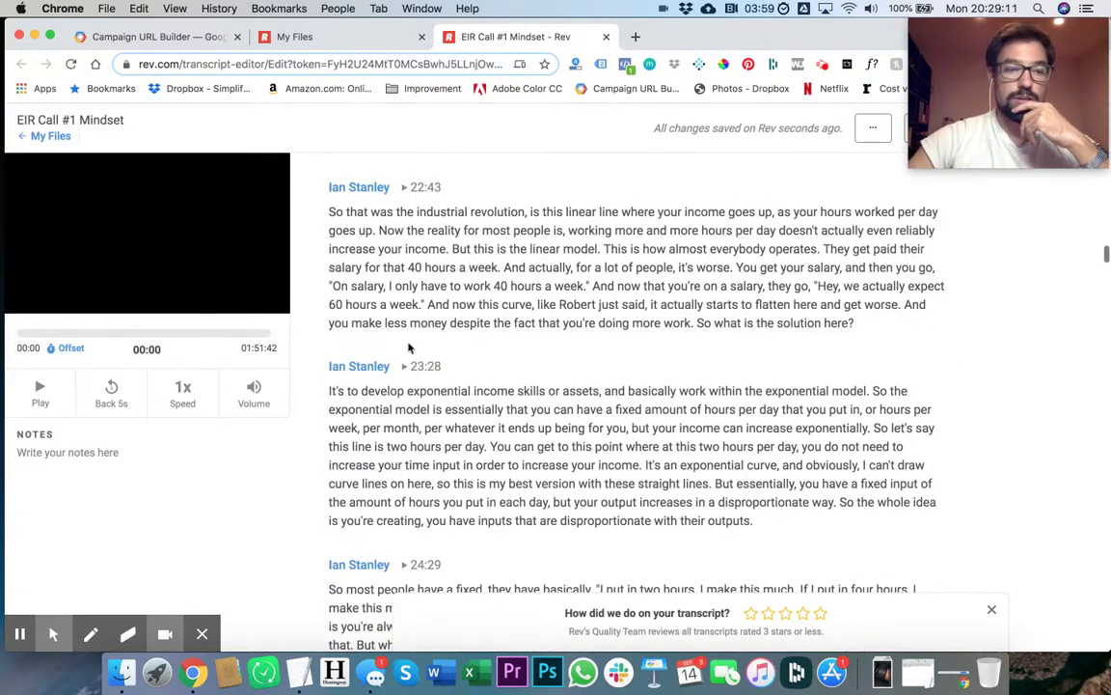
scroll(800, 460, "up", 10)
left_click_drag(1003, 11, 147, 7)
left_click(955, 128)
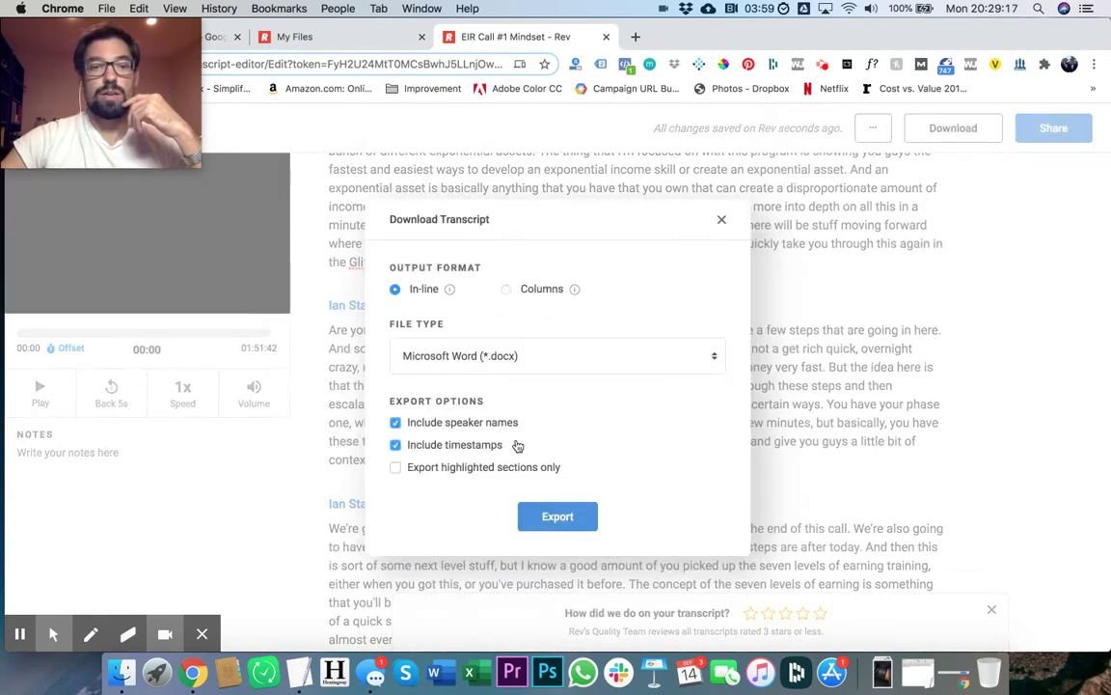
left_click(535, 359)
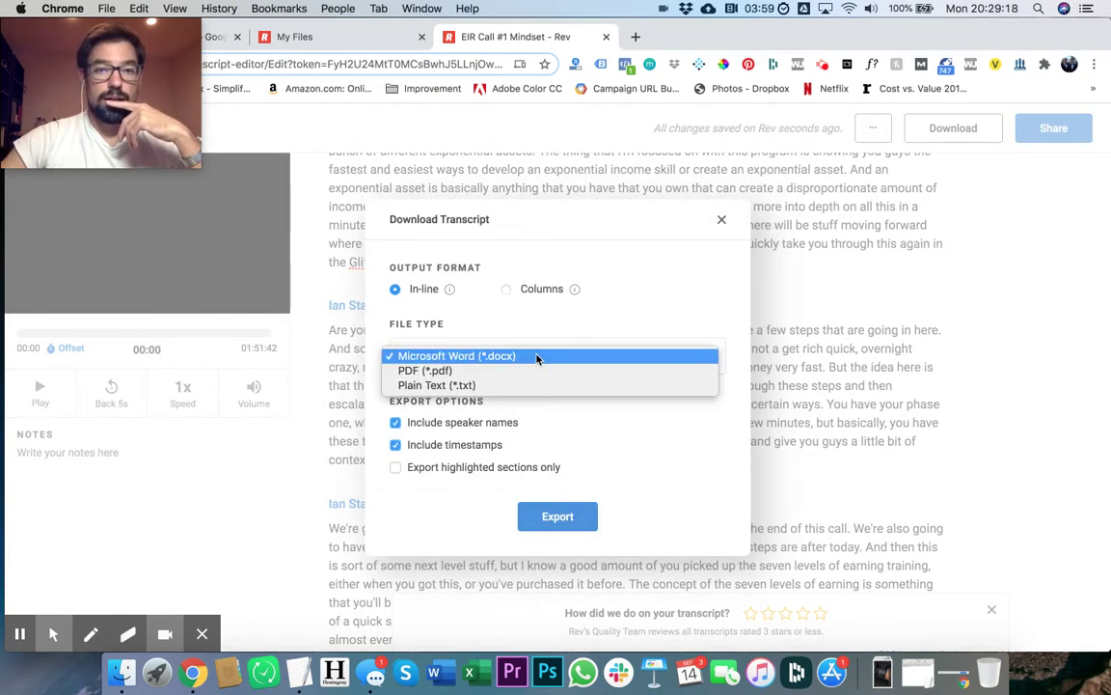
left_click(722, 219)
left_click(722, 219)
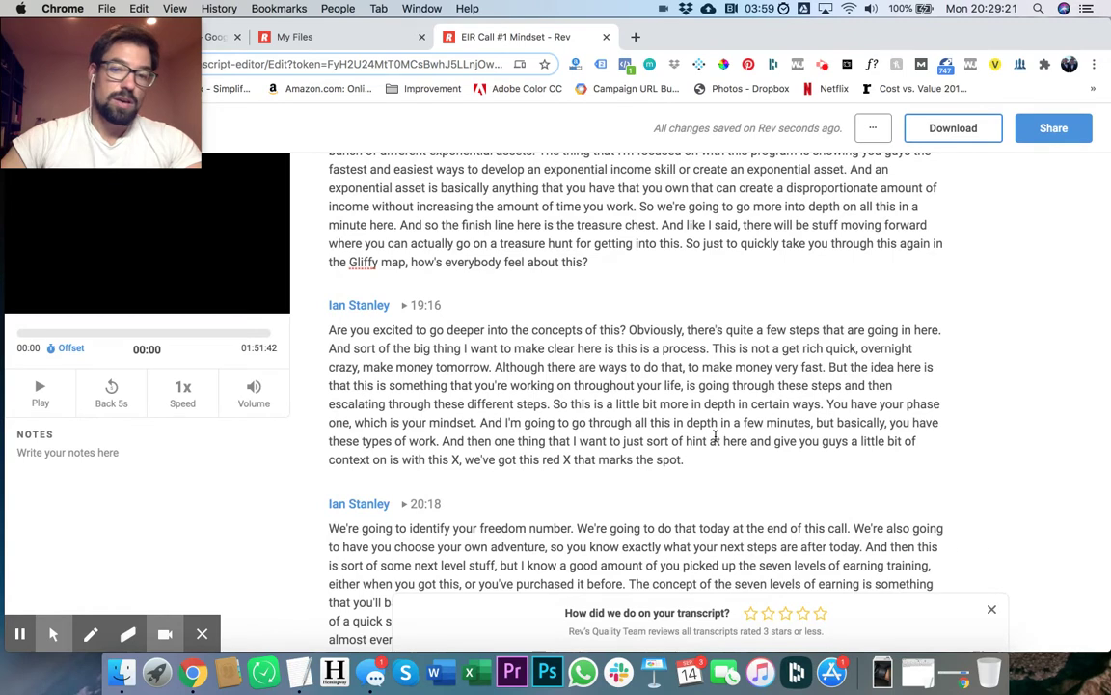
Read further through the transcript, then scroll the My Files list of six completed transcripts
scroll(715, 439, "down", 3)
scroll(983, 531, "down", 8)
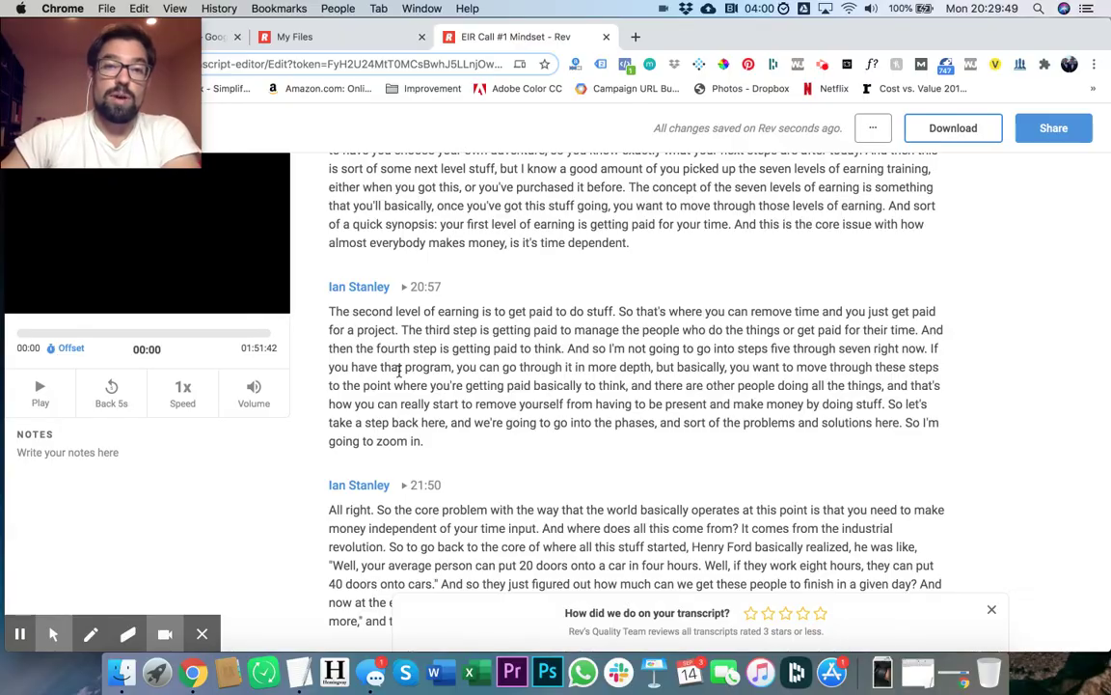
scroll(451, 168, "up", 5)
scroll(399, 371, "down", 10)
scroll(399, 371, "down", 20)
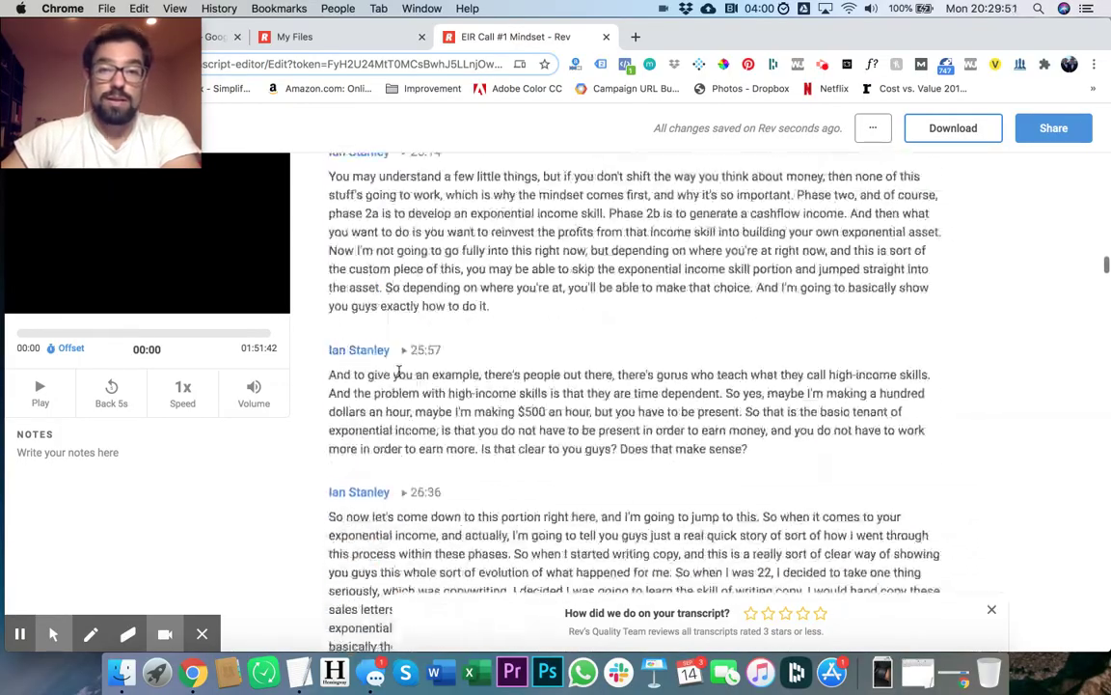
scroll(399, 378, "down", 15)
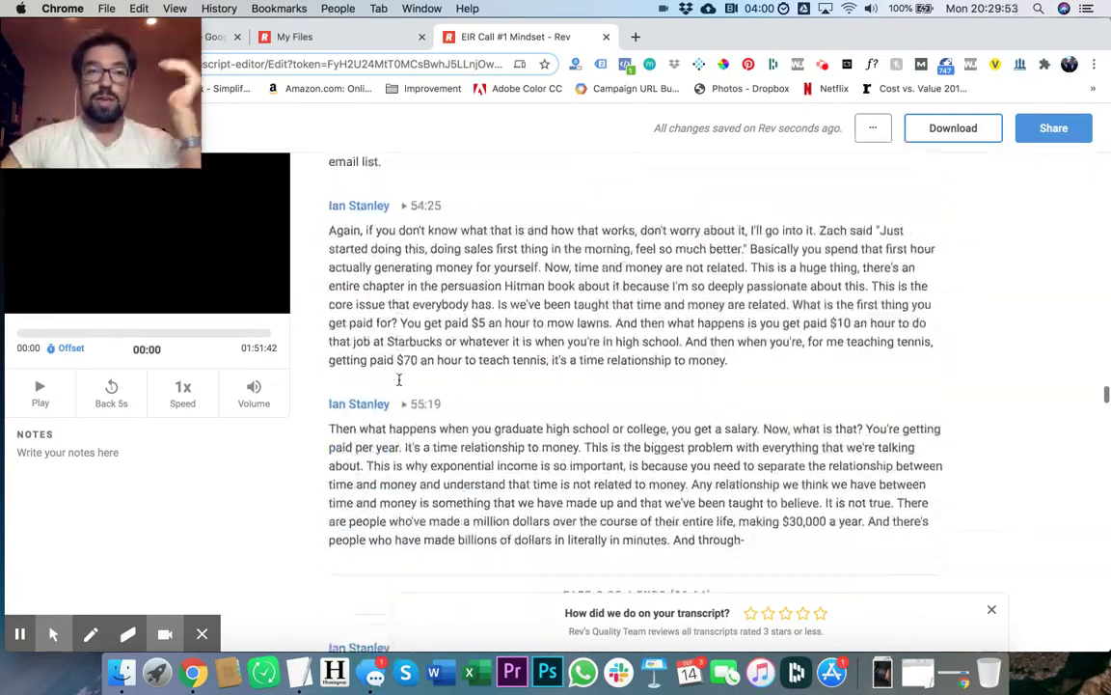
scroll(400, 395, "down", 3)
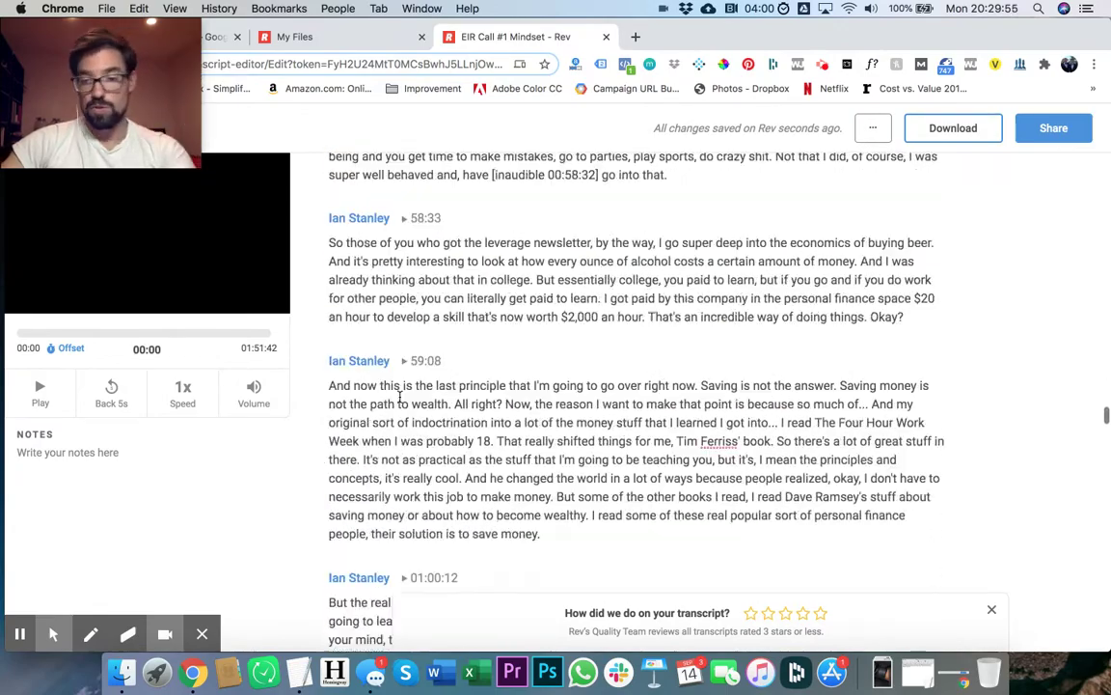
scroll(401, 397, "up", 20)
left_click_drag(73, 54, 977, 29)
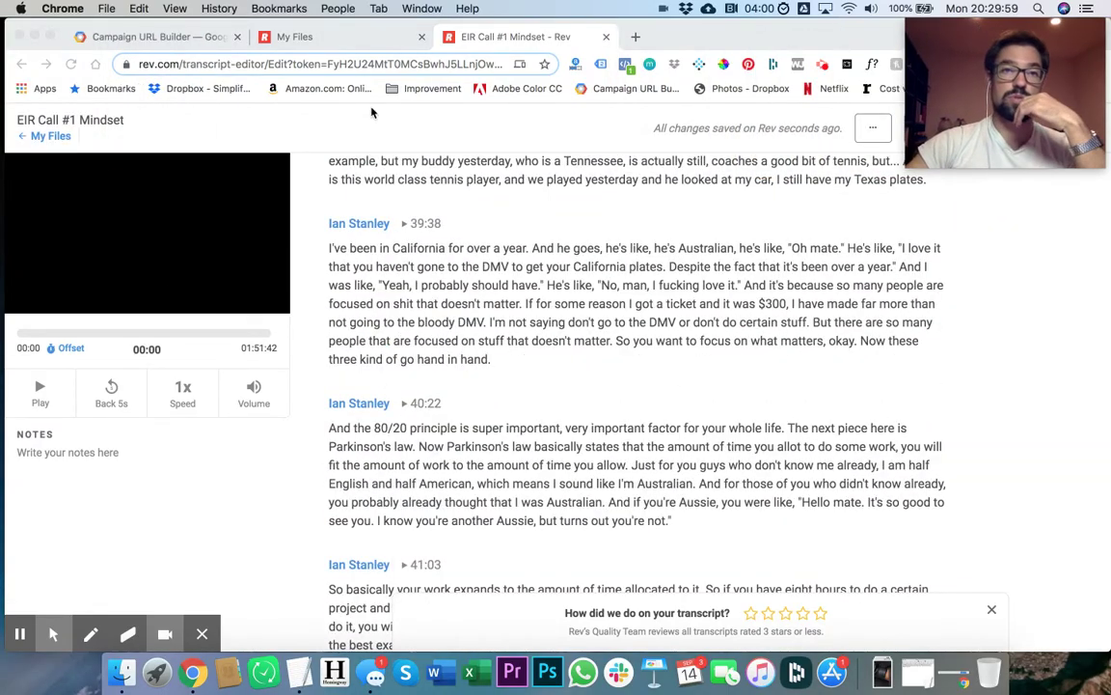
left_click(38, 137)
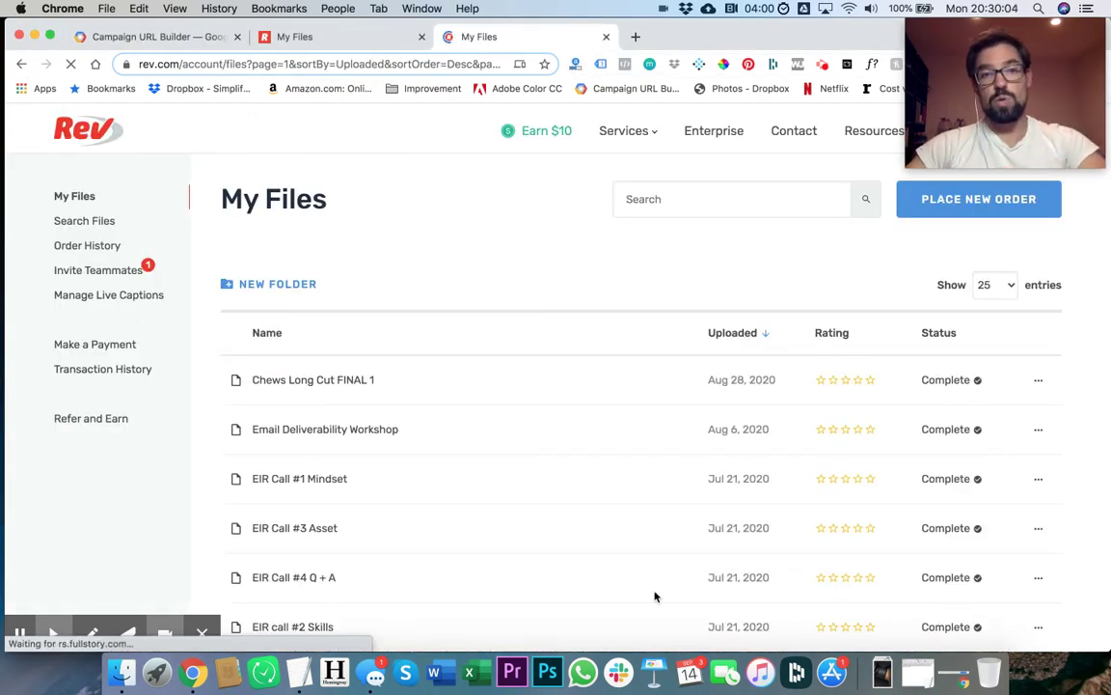
scroll(372, 578, "down", 3)
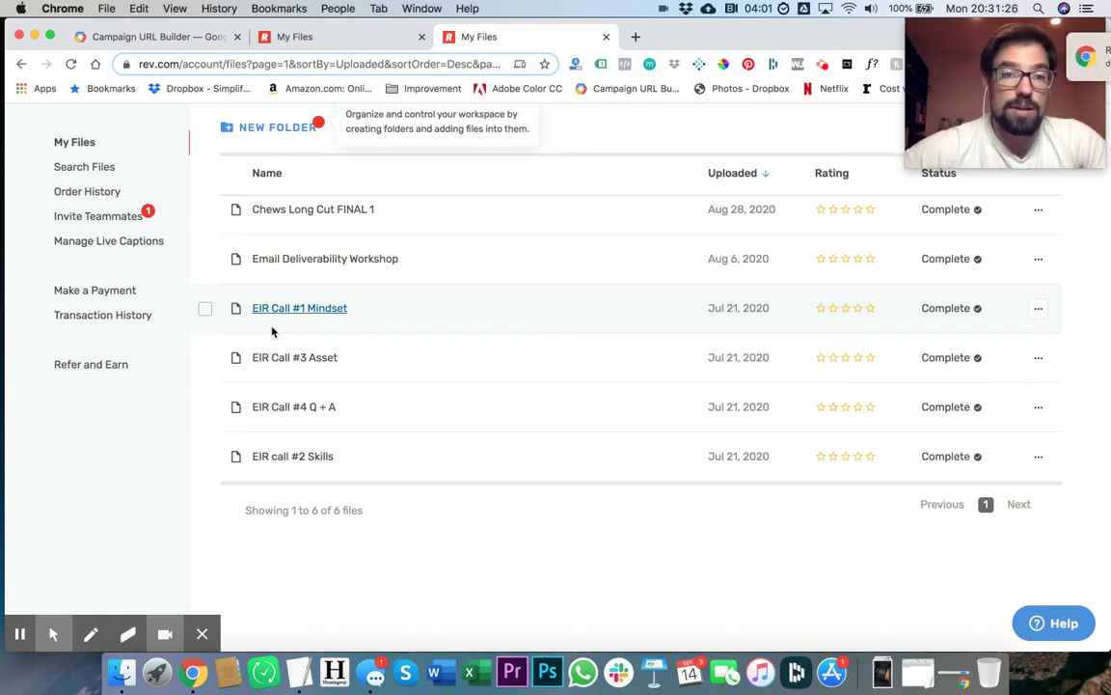
scroll(273, 332, "up", 5)
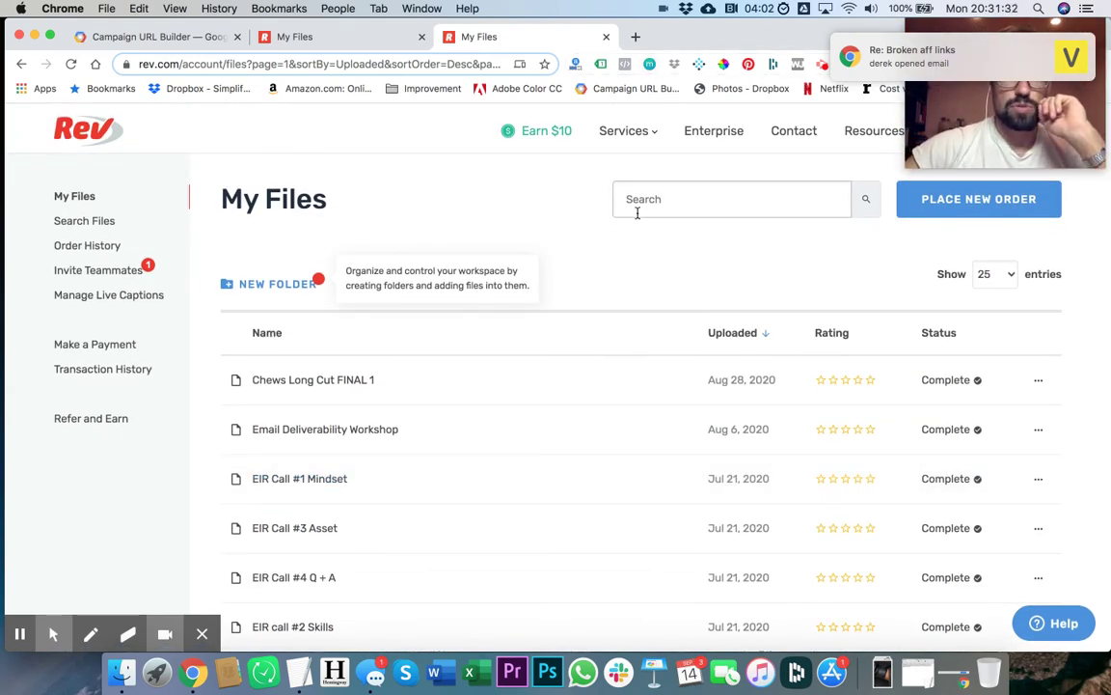
left_click(1067, 46)
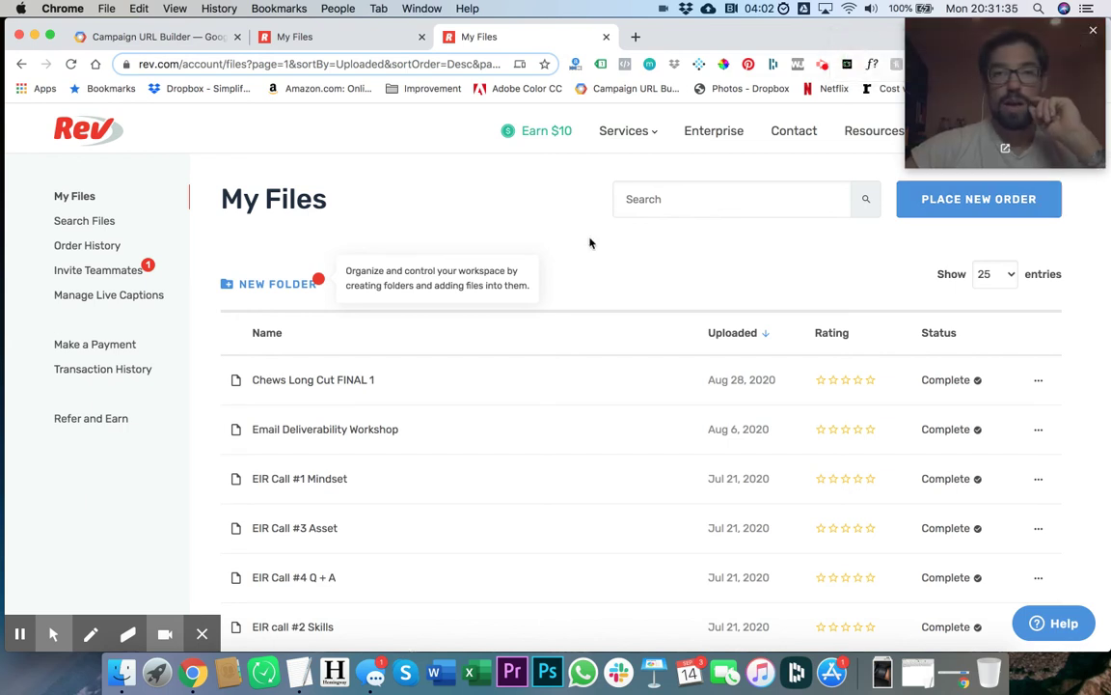